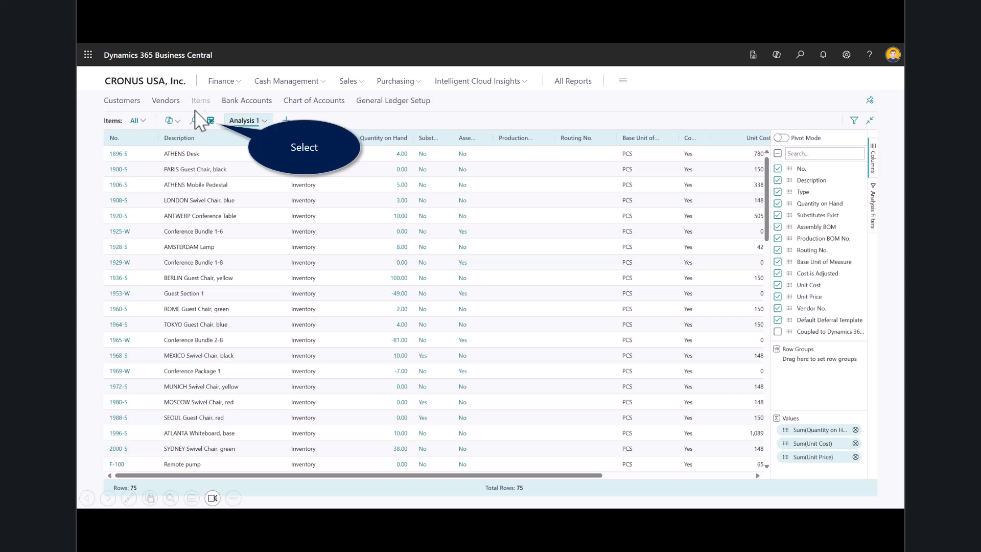
- Leave analysis mode on the Items list and ask Copilot to analyze it with 'Show me item description, qty on hand and unit cost'
left_click(210, 121)
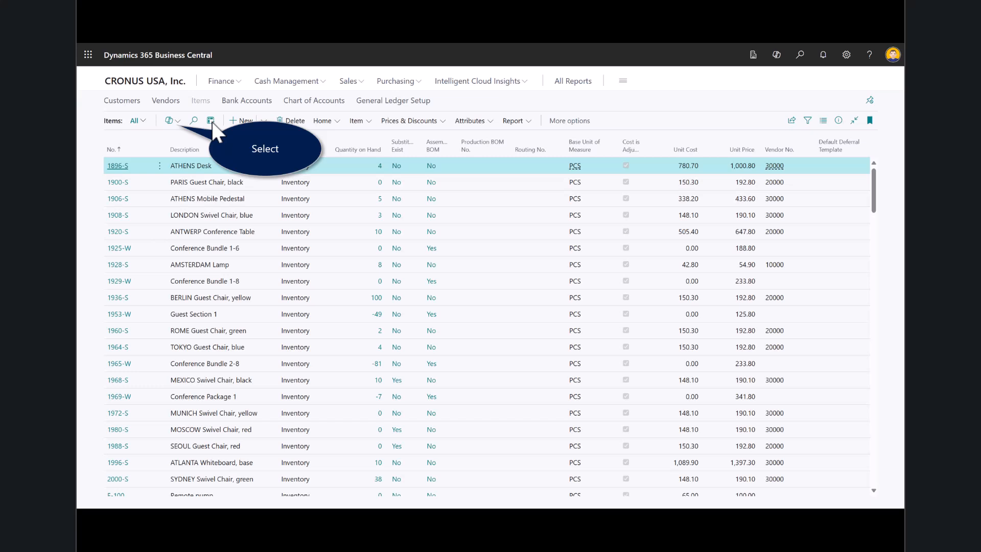
left_click(171, 125)
left_click(183, 140)
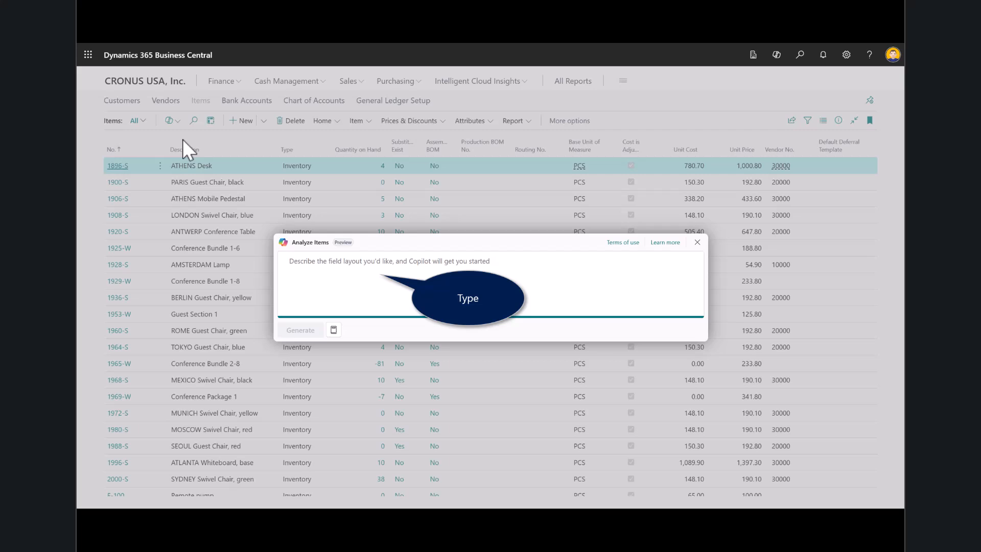
type("Show me item description, qty on hand and unit cost")
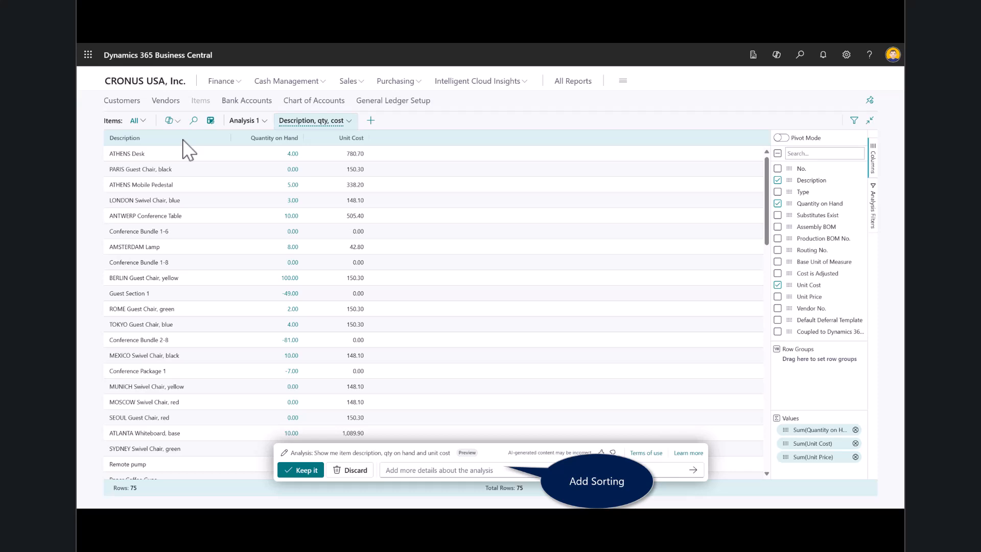
- Refine the analysis with the prompt 'sort by unit cost descending' and compare it with the previous version, ending on the sorted one
left_click(492, 468)
type("sort by unit cost descending")
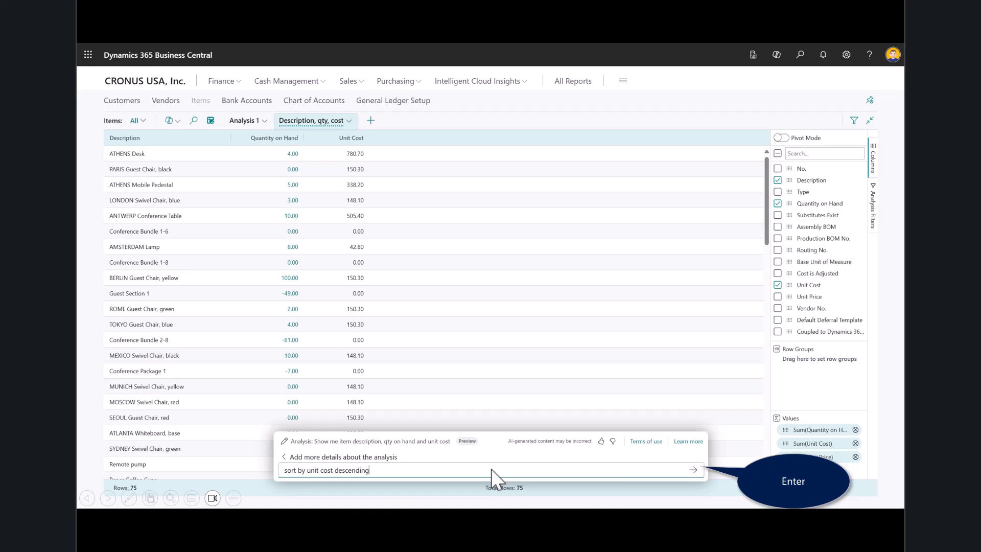
left_click(693, 469)
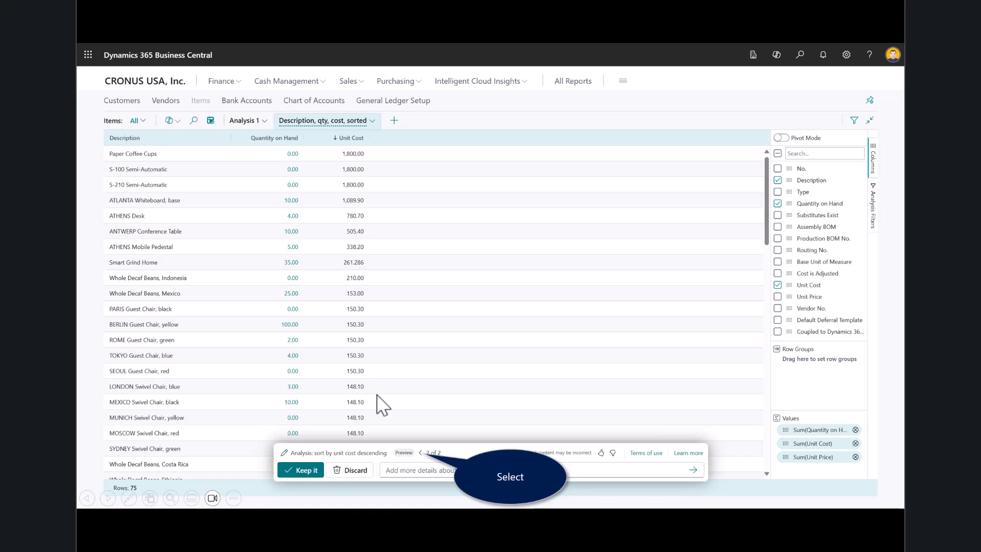
left_click(419, 453)
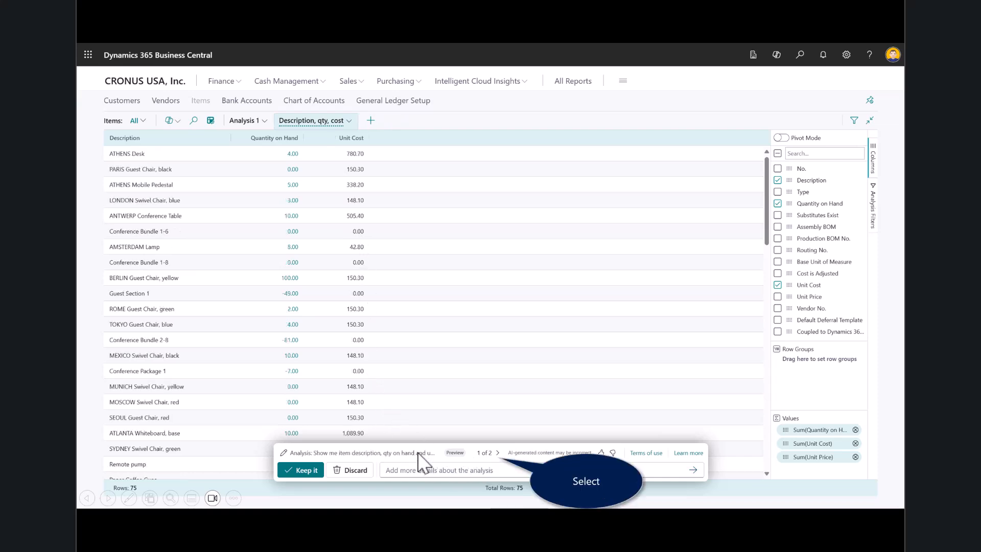
left_click(497, 452)
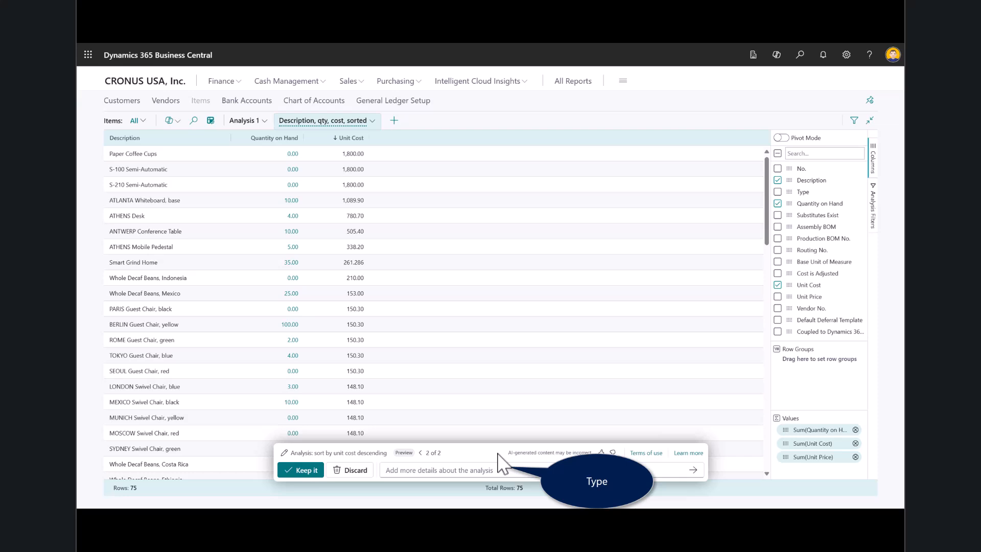
- Refine the analysis with 'show only items with a replacement', inspect the Substitutes Exist filter, and keep the analysis
left_click(455, 470)
type("show only items with a replacement")
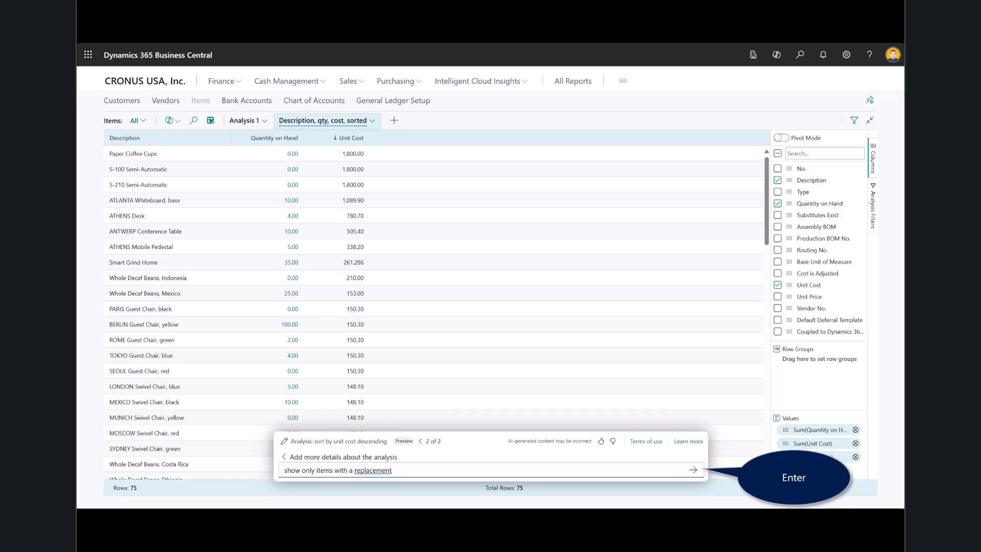
left_click(687, 470)
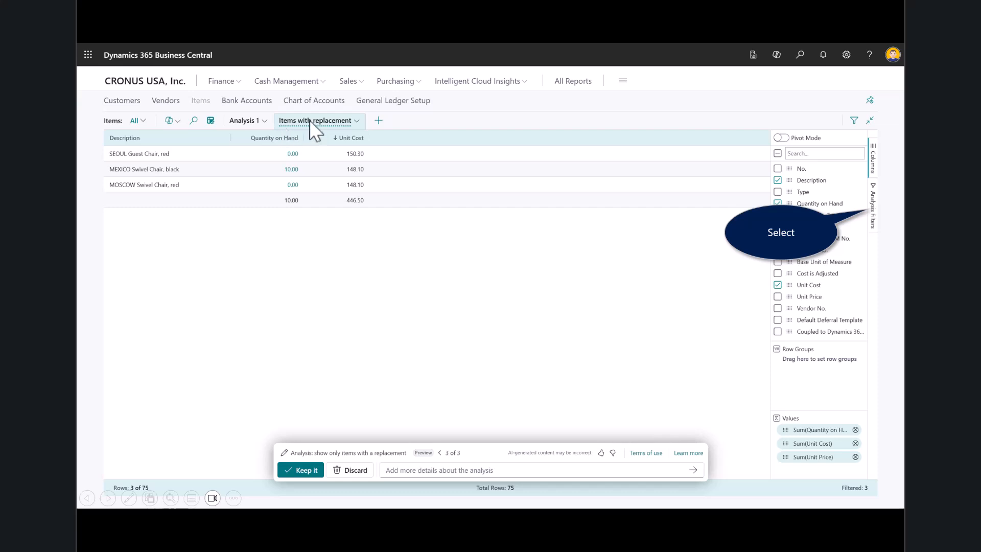
left_click(873, 206)
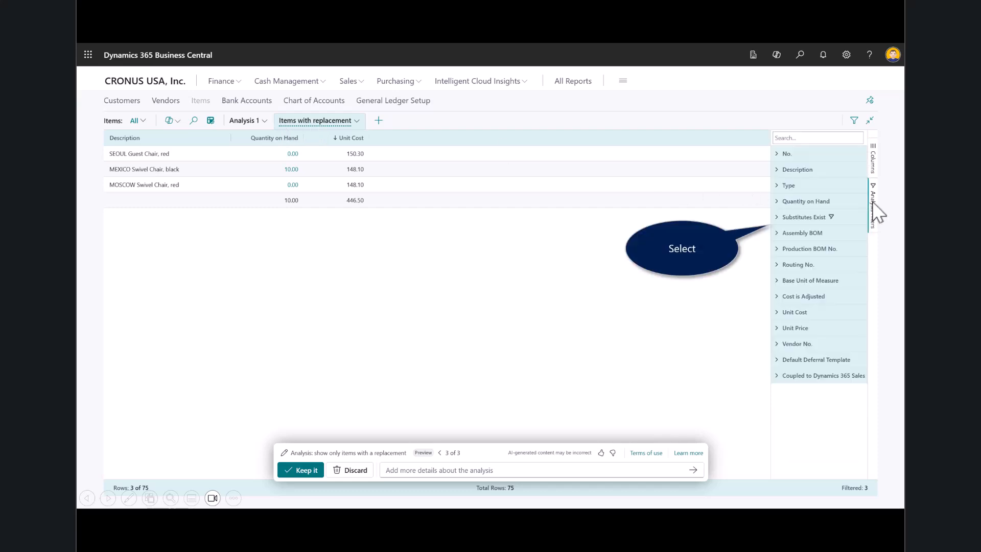
left_click(776, 217)
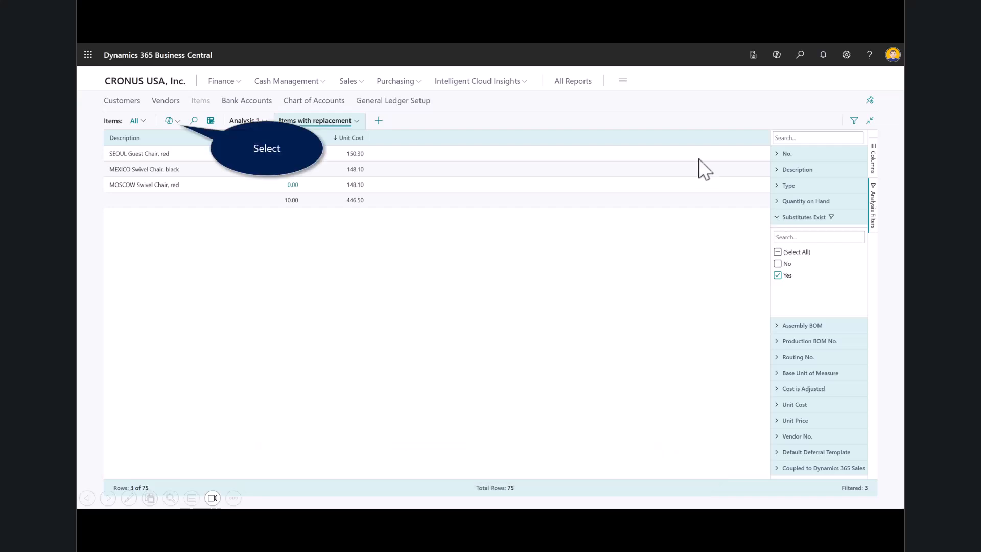
- Create a new Copilot item analysis from the prompt guide's group-by suggestion, completed as 'Group by vendor', and expand vendor 30000
left_click(169, 120)
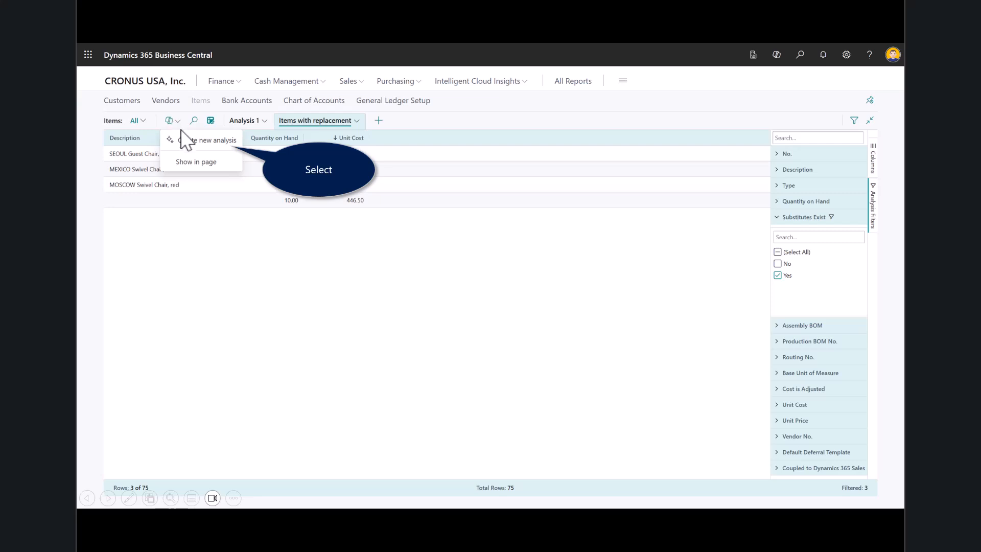
left_click(186, 140)
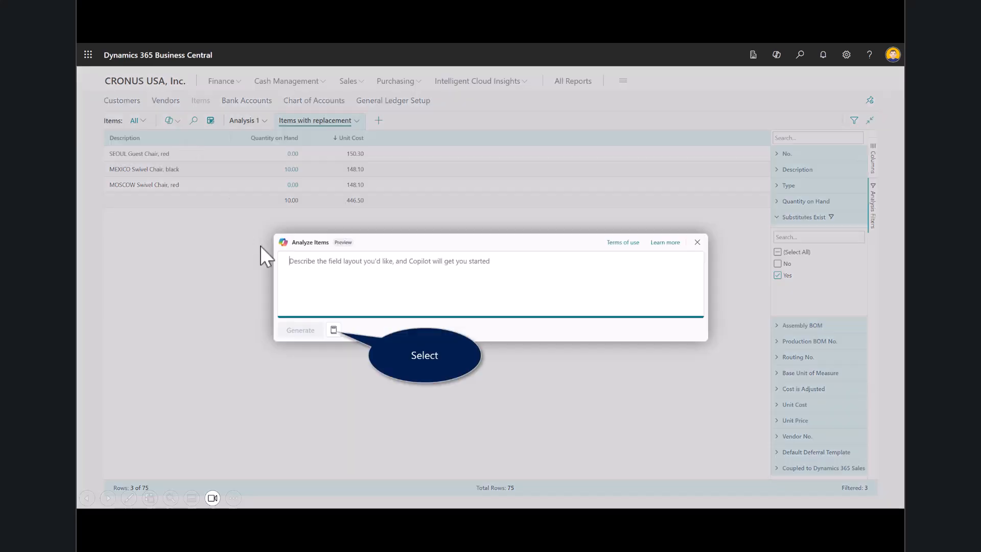
left_click(334, 330)
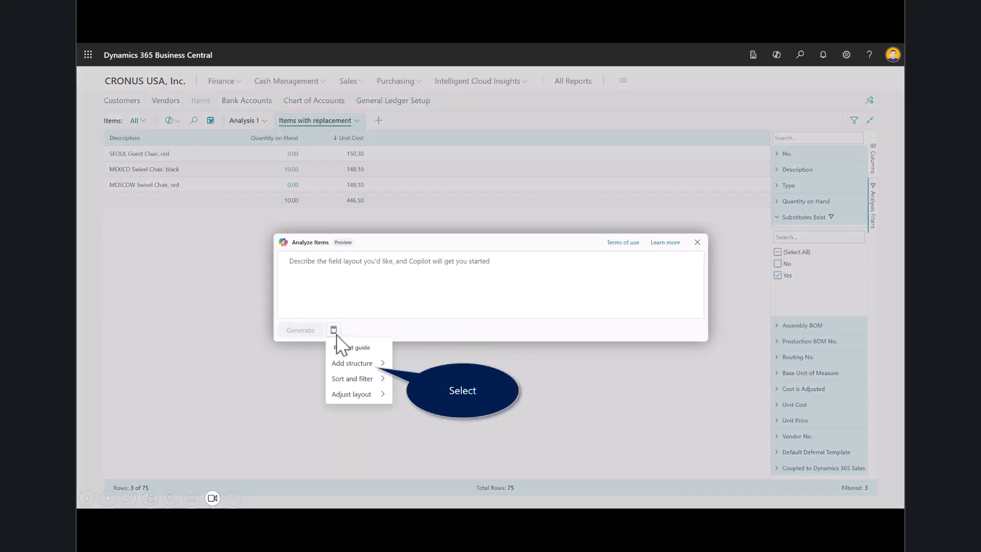
left_click(357, 364)
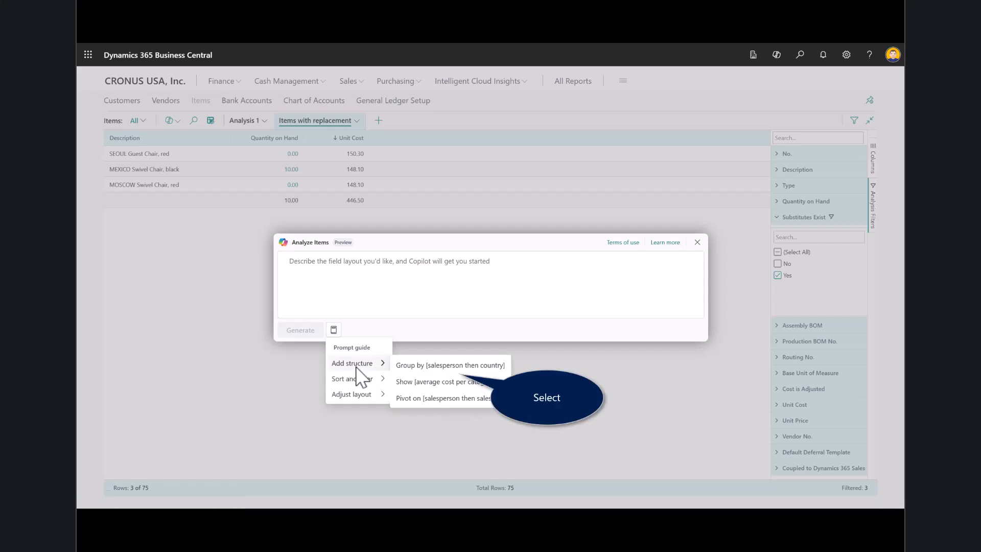
left_click(405, 364)
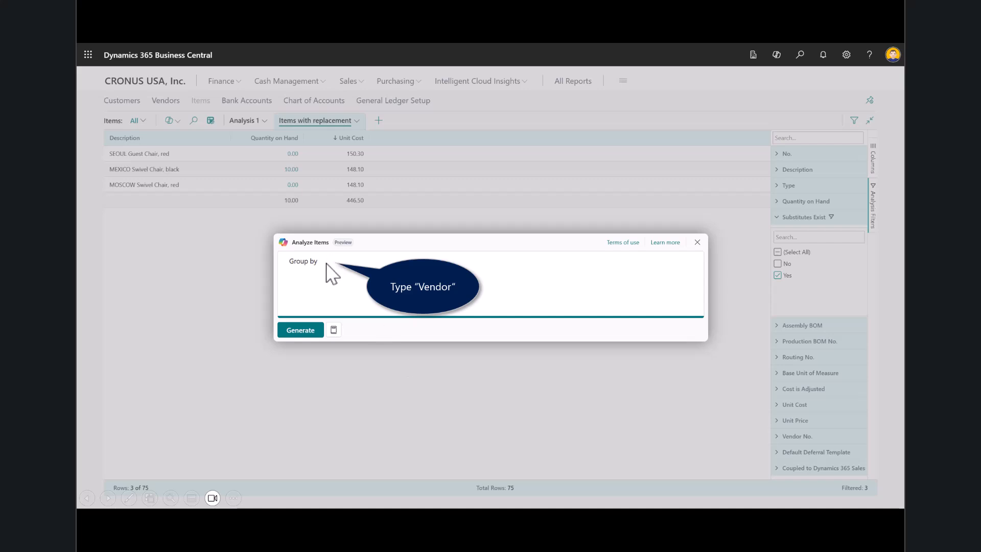
type("vendor")
left_click(312, 334)
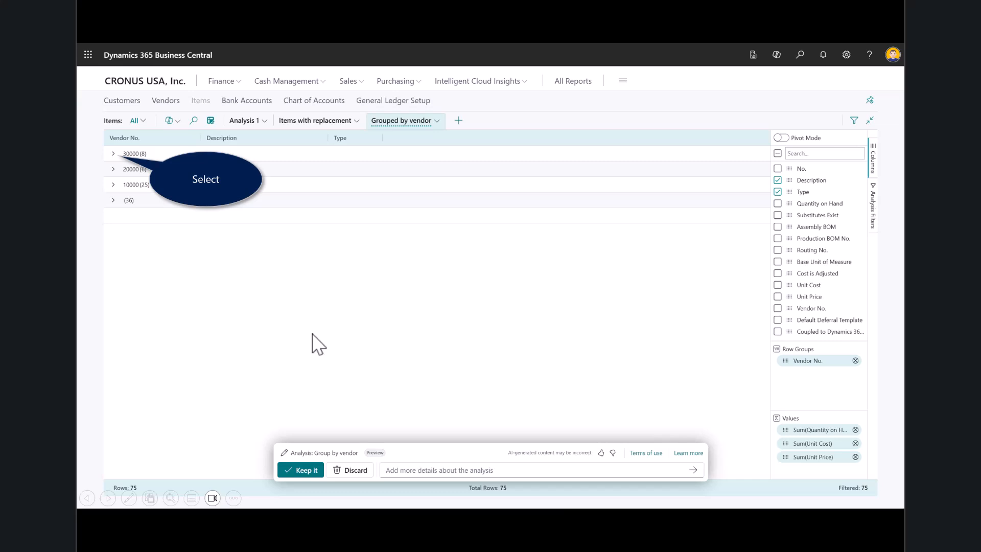
left_click(128, 153)
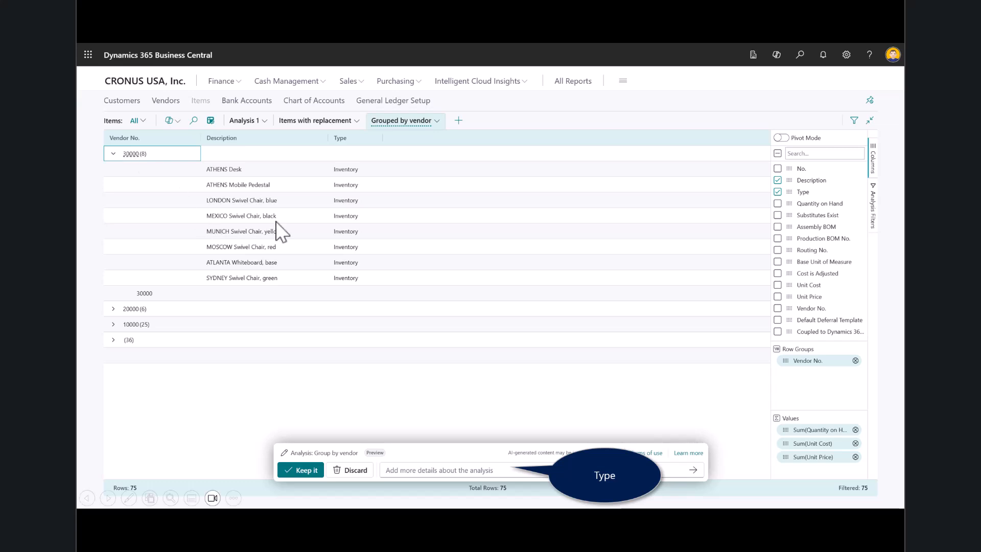
- Have Copilot 'Rename the tab to Items by Vendor' and remove the Type column from the analysis
left_click(461, 467)
type("Rename the tab to Items by Vendor")
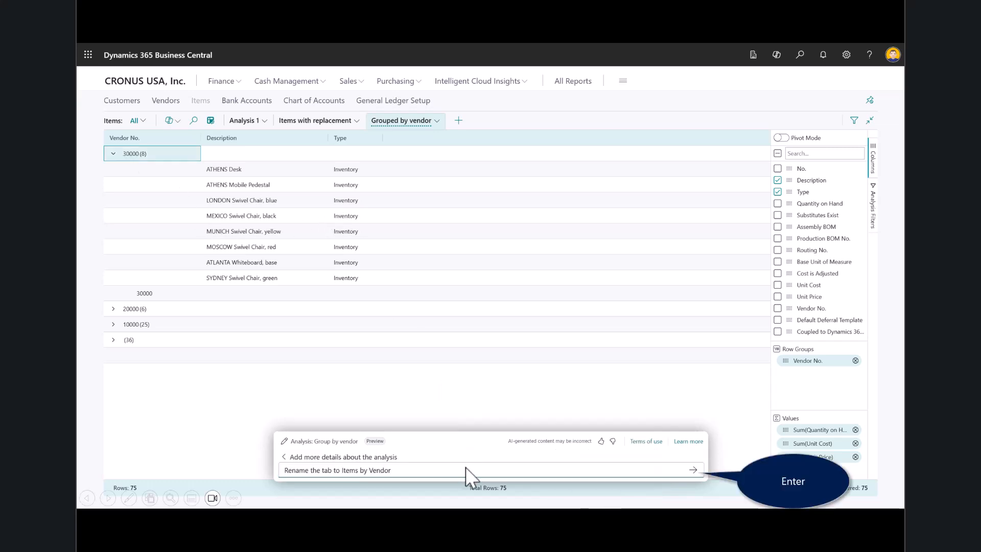
left_click(693, 471)
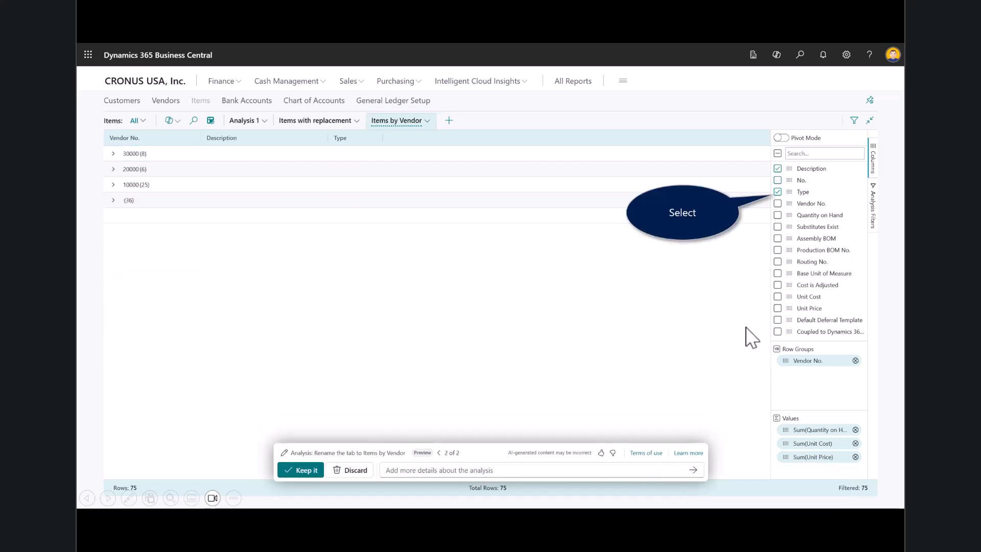
left_click(778, 192)
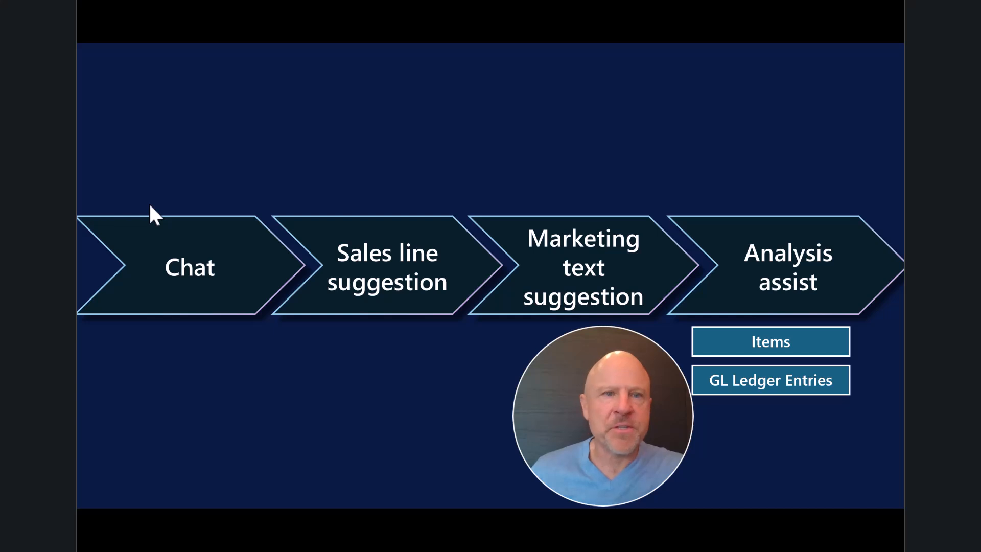
key("Right")
key("Right")
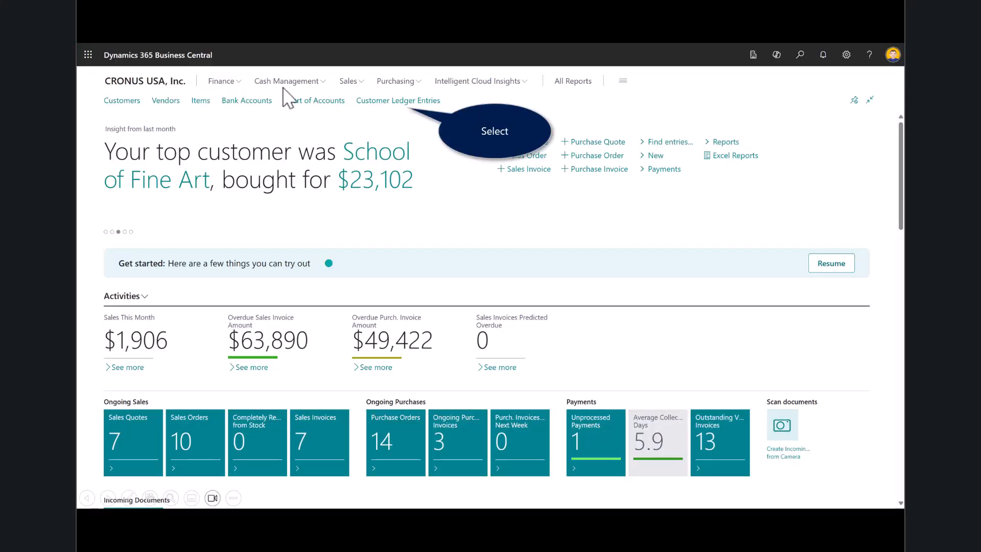
- Open the Customer Ledger Entries and generate a Copilot list analysis from the prompt 'Show me what our customers owe us'
left_click(435, 100)
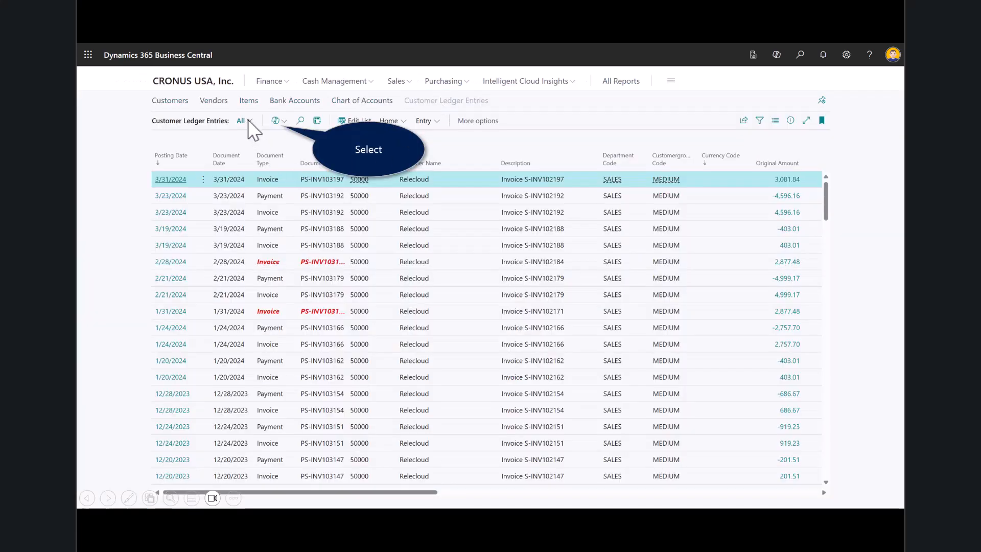
left_click(278, 137)
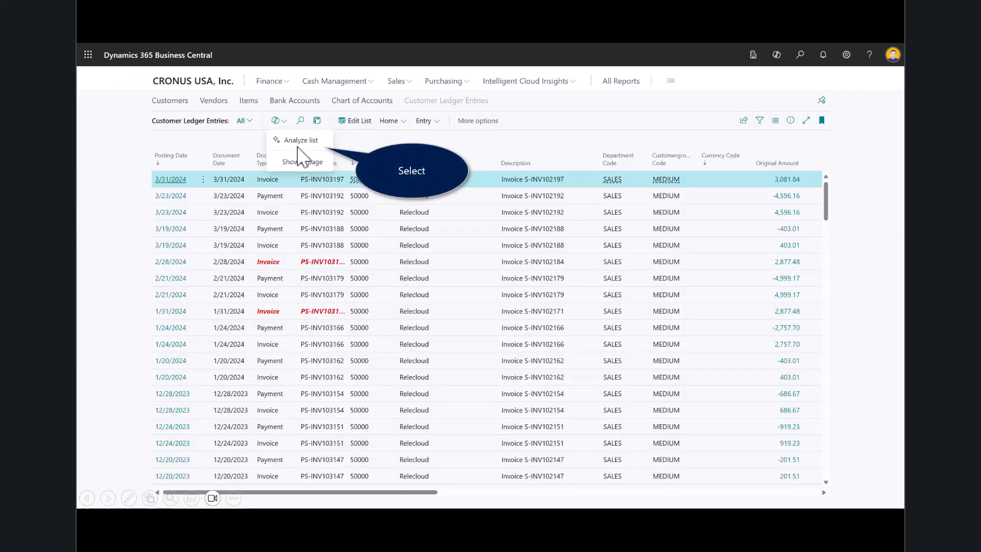
left_click(296, 143)
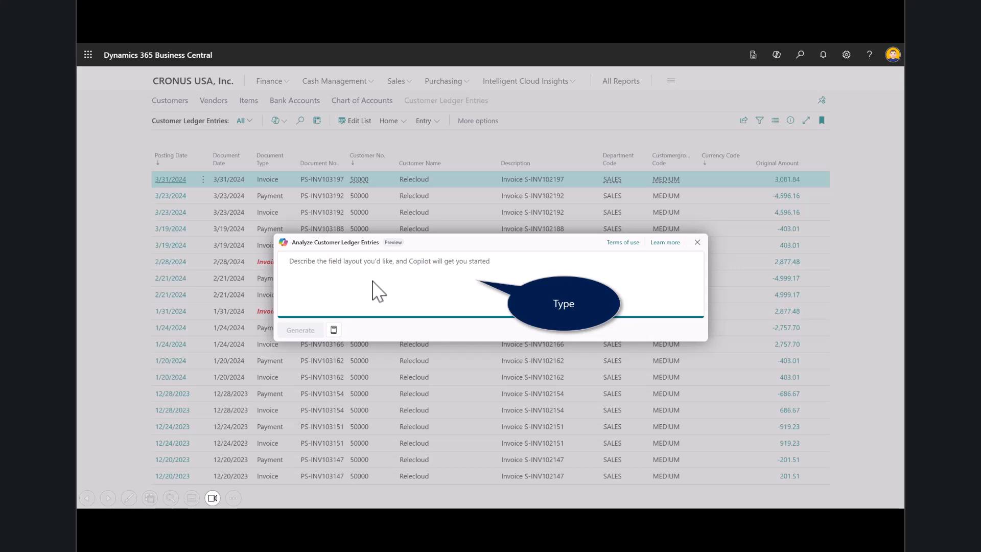
type("Show me what our customers owe us")
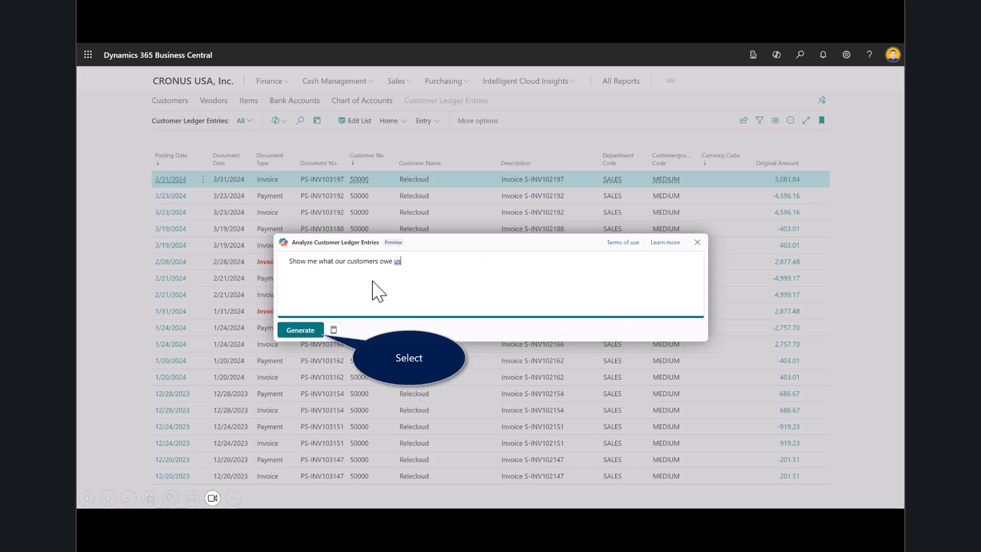
left_click(300, 330)
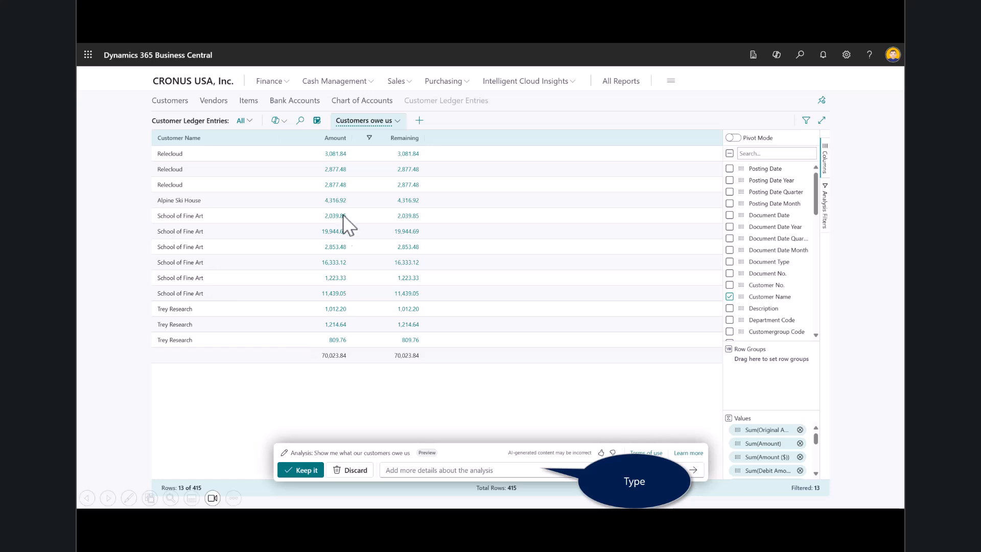
- Refine the customer analysis with the prompt 'Remove the amount column and add the due year and due month'
left_click(455, 470)
type("Remove the amount column and add the due year and due month")
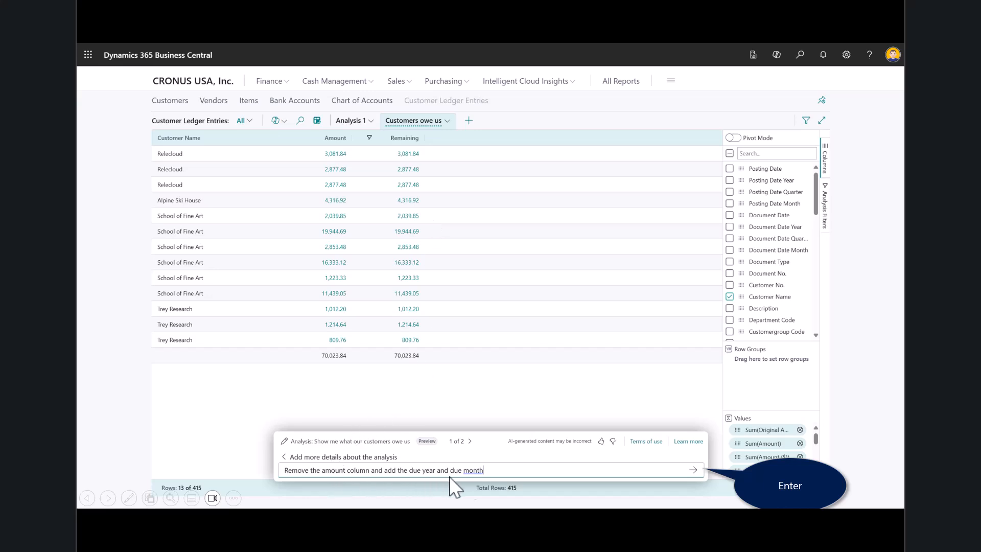
left_click(693, 470)
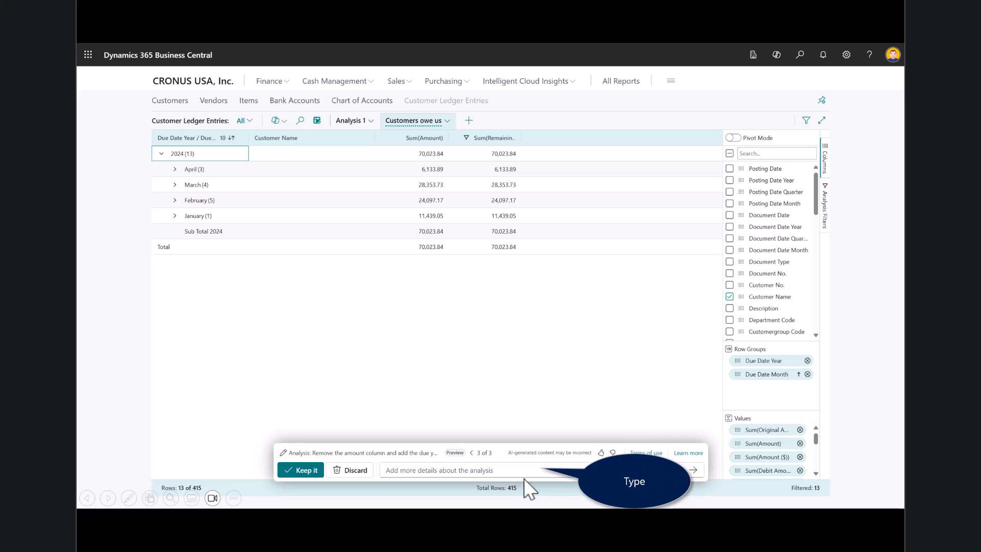
- Refine the customer analysis with 'show as a pivot', keep it, and expand 2024 into its months
left_click(491, 477)
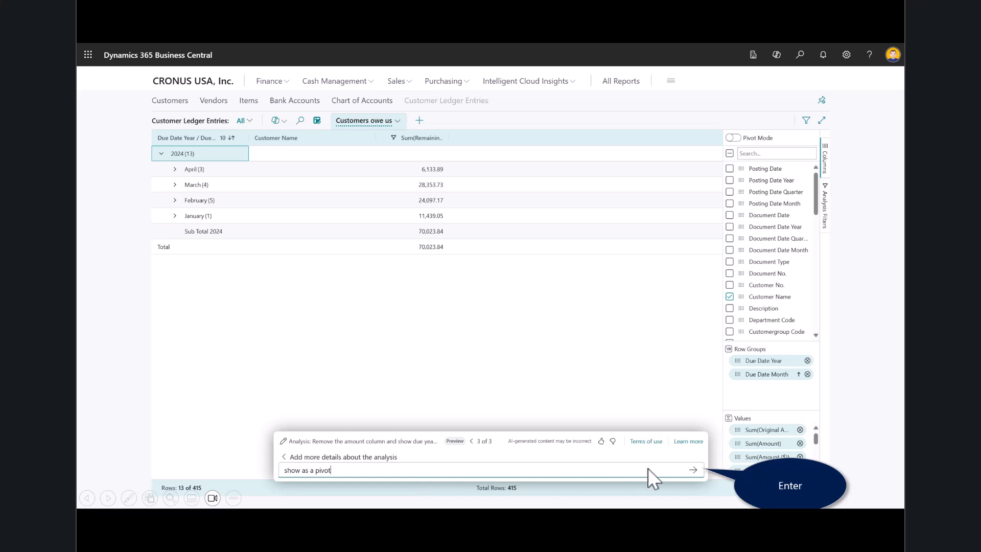
left_click(691, 470)
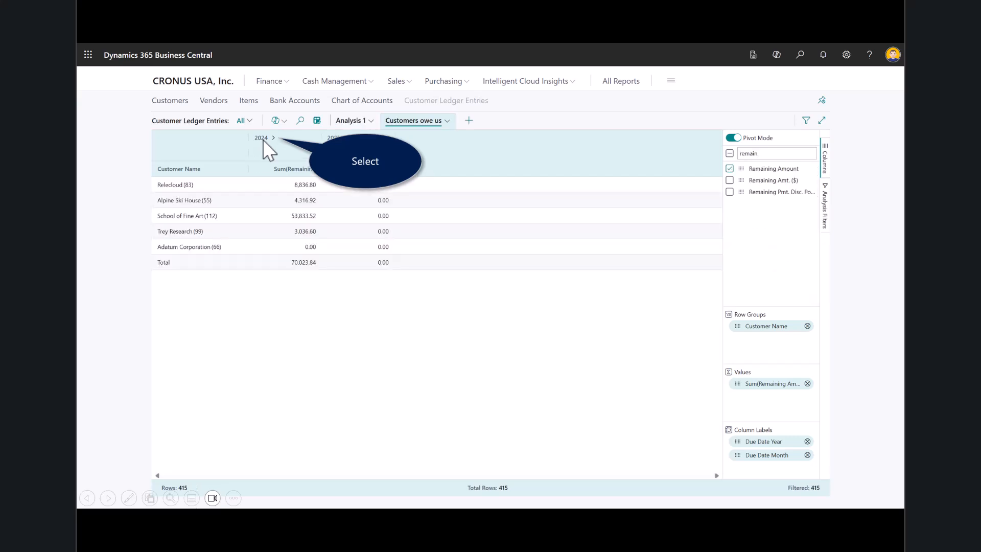
left_click(263, 139)
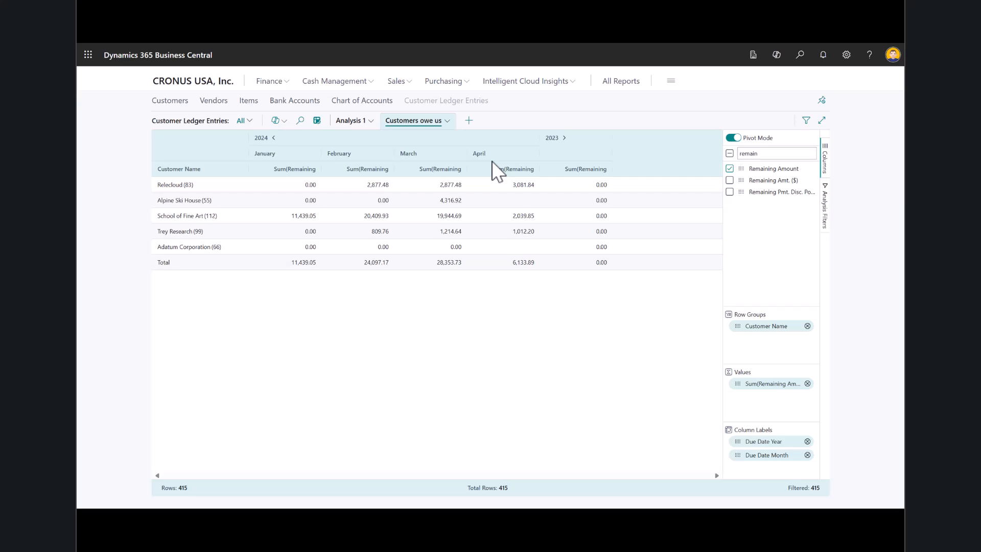
key("Right")
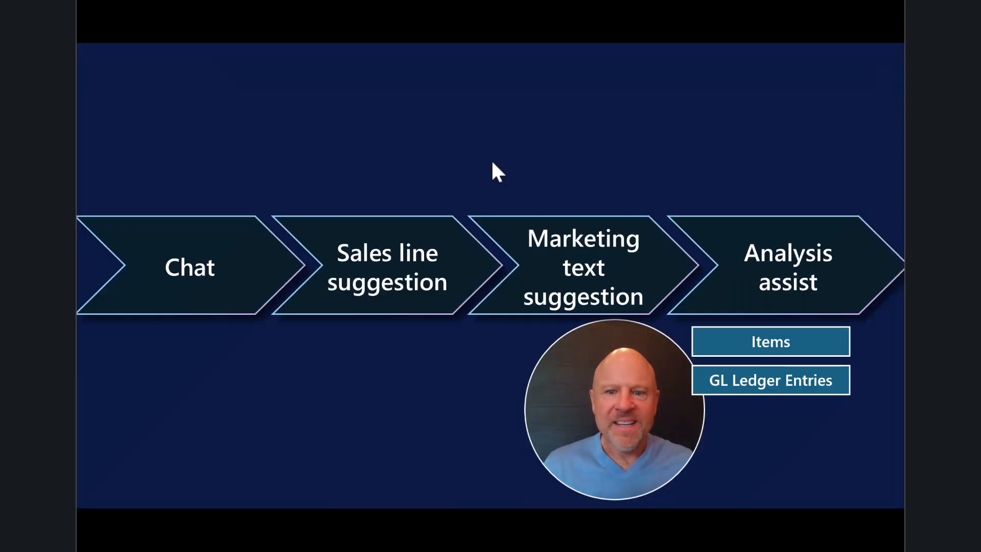